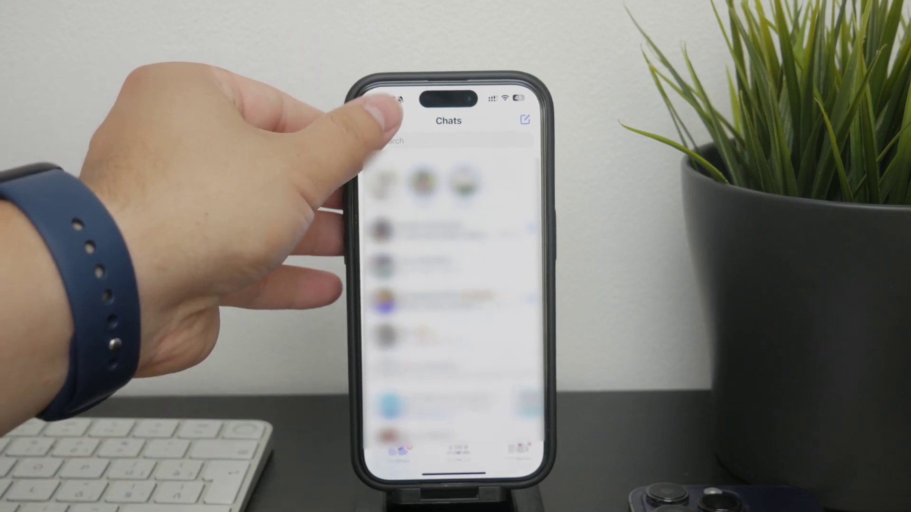
# Step: Go from Messenger's menu through Settings into Privacy & safety
pyautogui.click(388, 123)
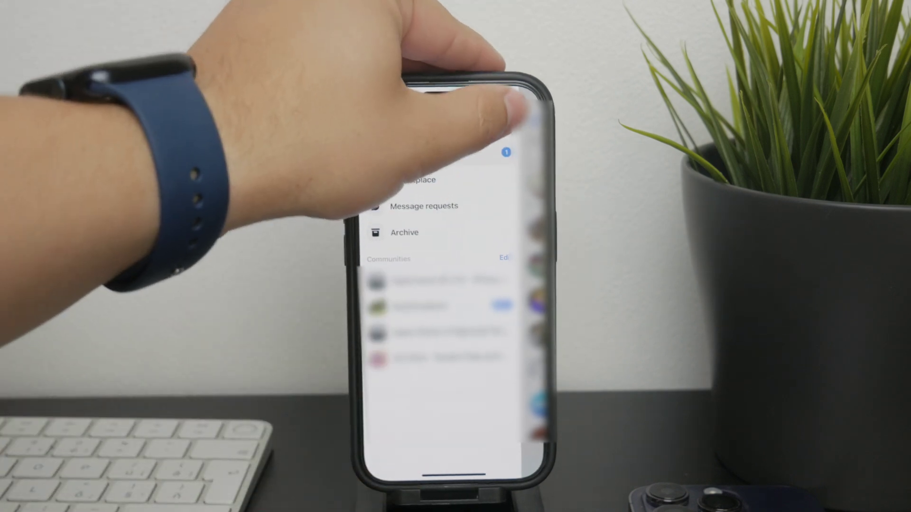
pyautogui.click(505, 119)
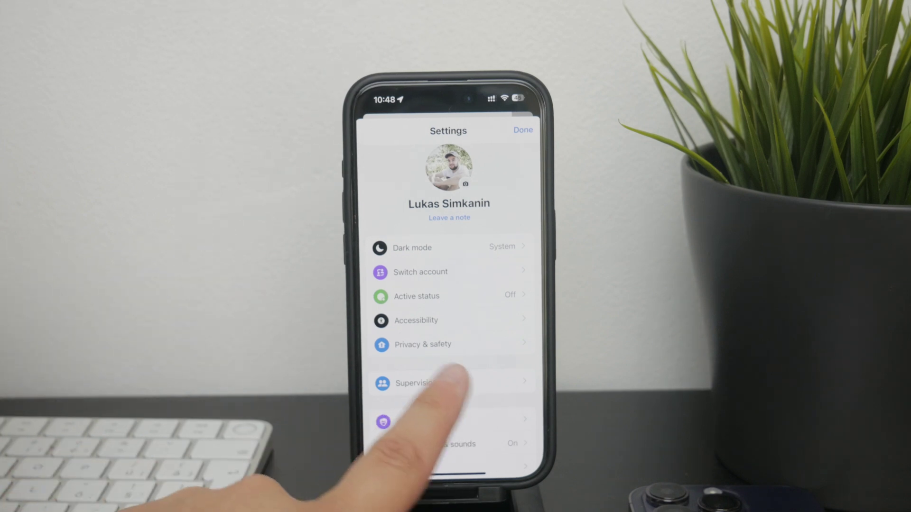
pyautogui.click(422, 344)
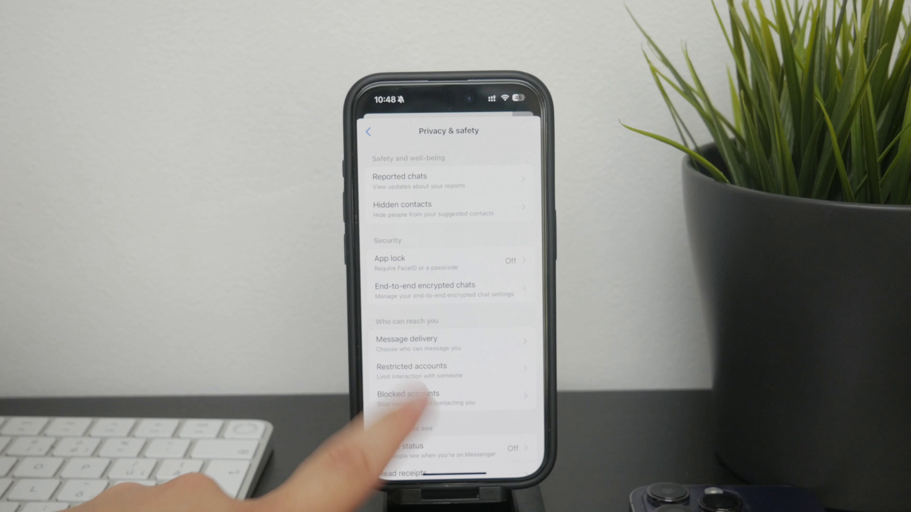
# Step: Open Restricted accounts under Who can reach you, which lists no accounts
pyautogui.click(411, 370)
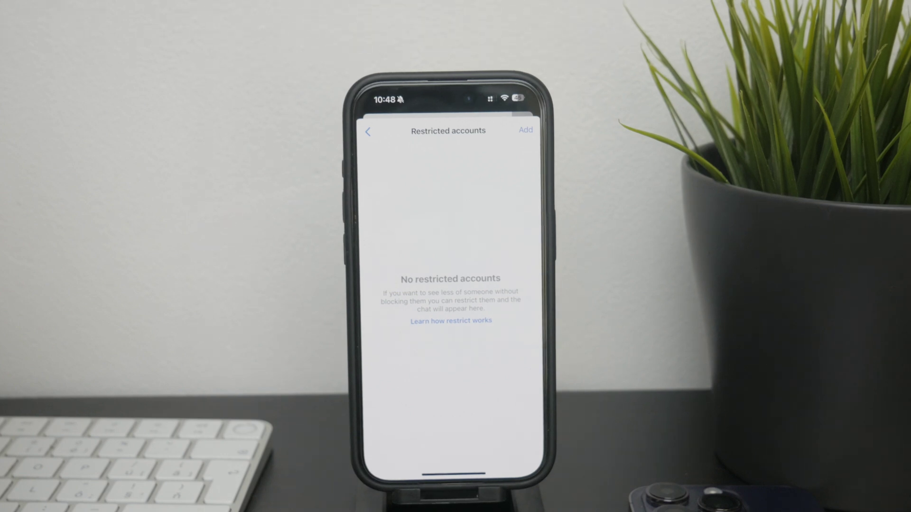
# Step: Go back from Restricted accounts to the Privacy & safety page
pyautogui.click(368, 131)
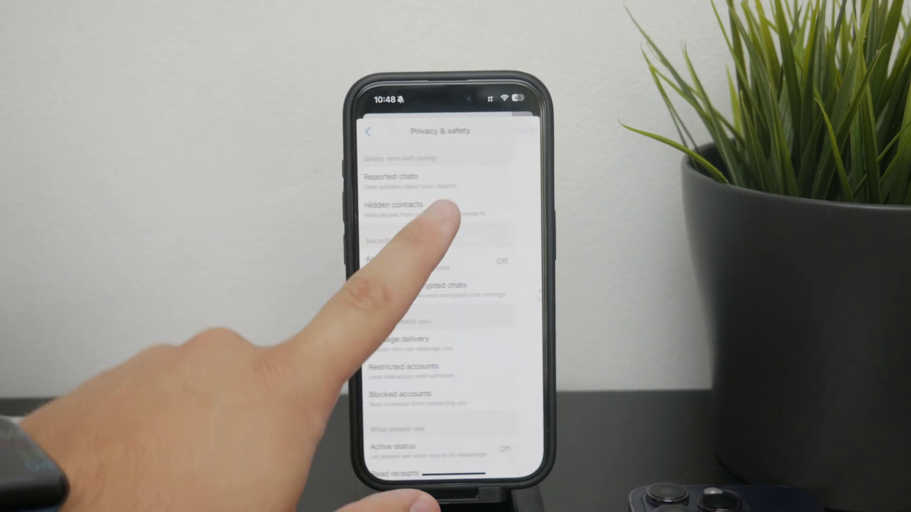
pyautogui.scroll(-5, 441, 399)
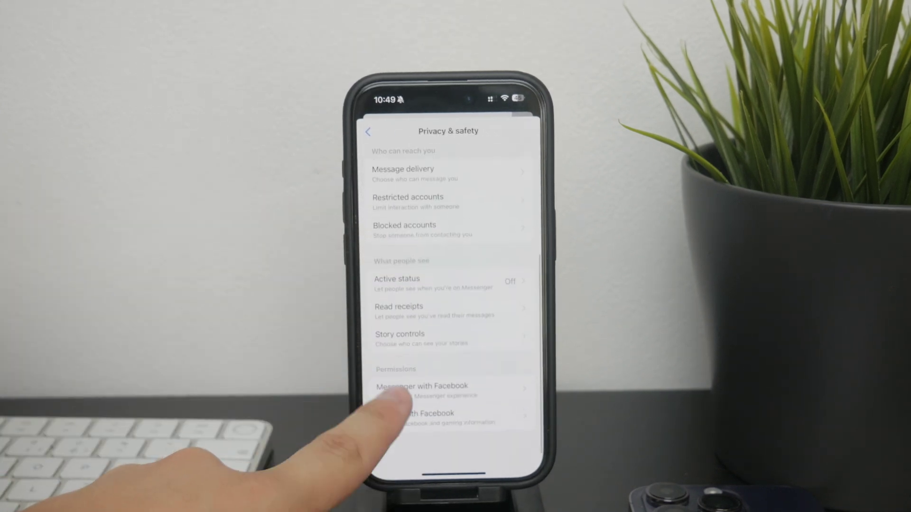
pyautogui.scroll(5, 426, 398)
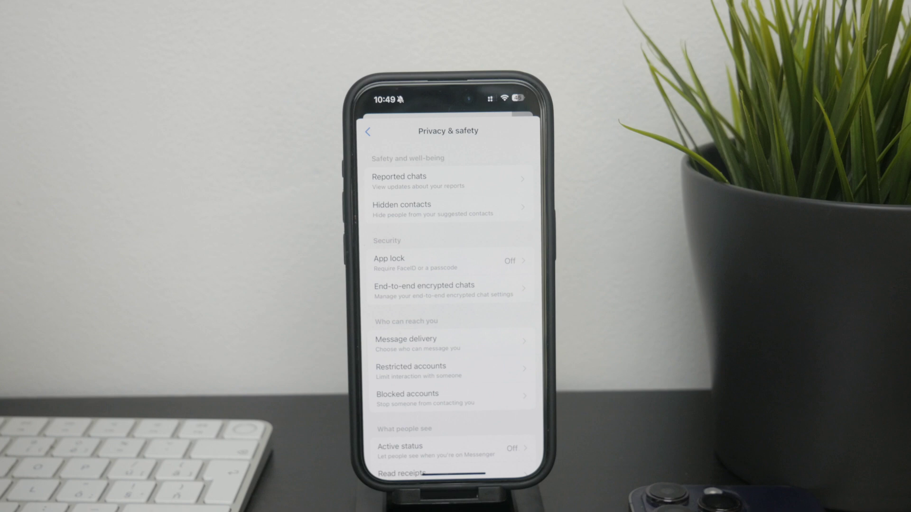
# Step: Swipe up from the bottom edge to leave Messenger for the iPhone home screen
pyautogui.moveTo(449, 473); pyautogui.dragTo(448, 321)
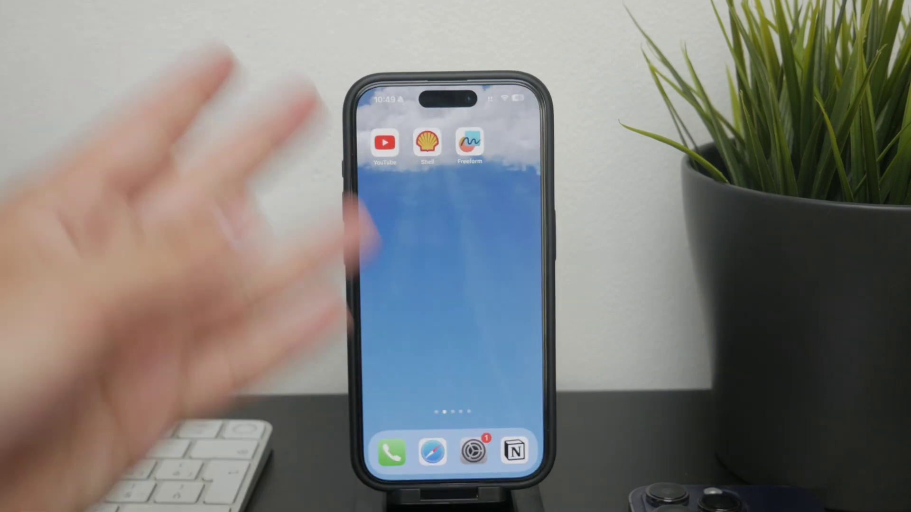